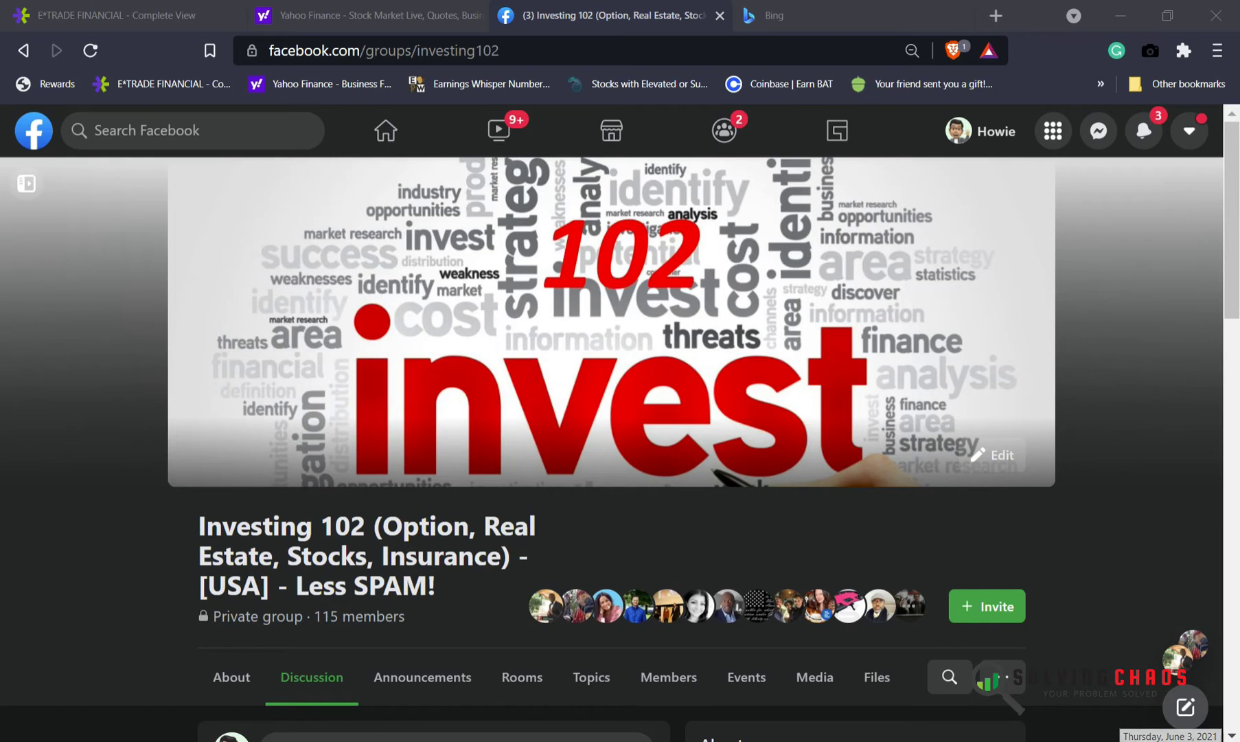
# - Check today's date in the taskbar calendar, then scroll through the Facebook group feed
pyautogui.click(1171, 737)
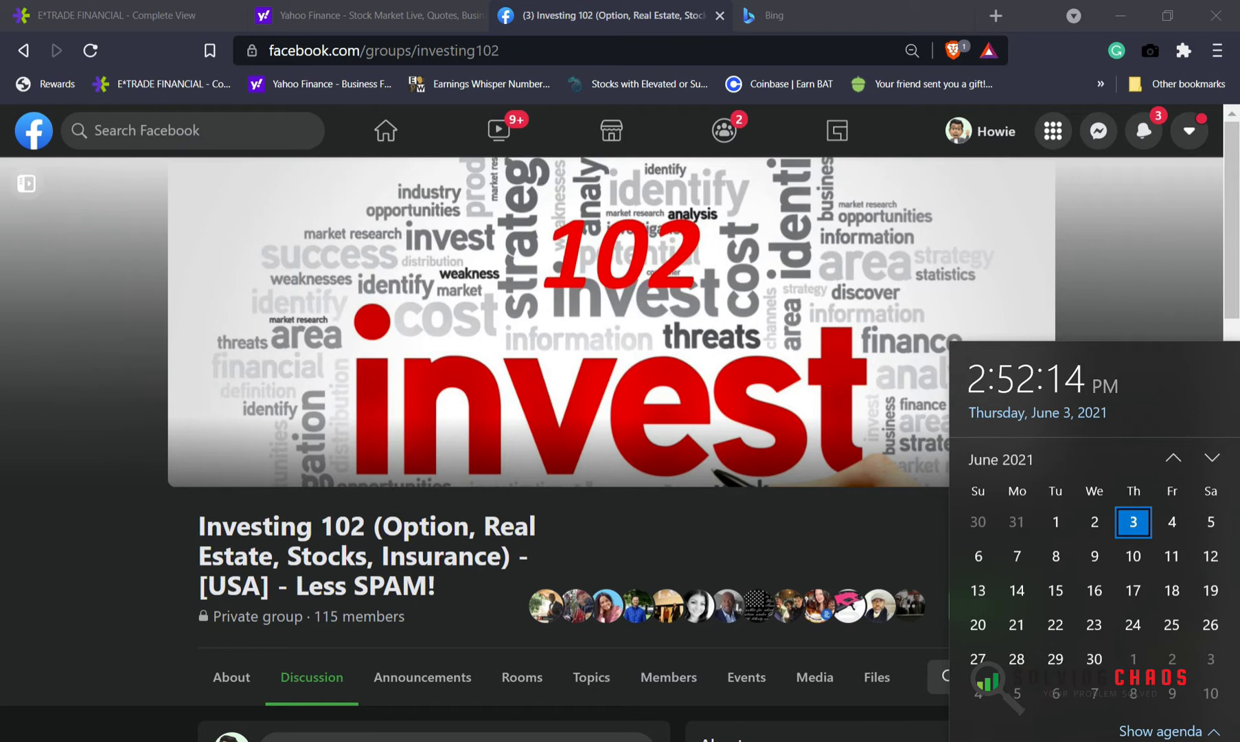
pyautogui.press('Escape')
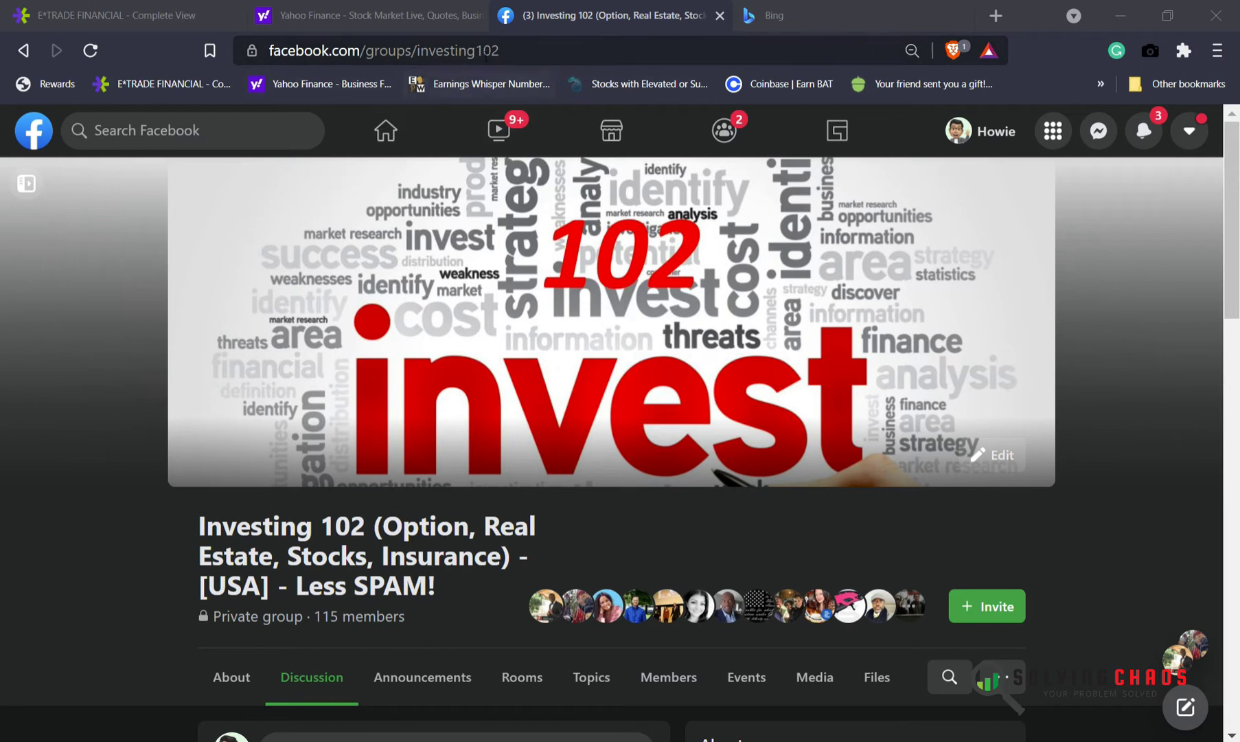
pyautogui.scroll(-10, 326, 319)
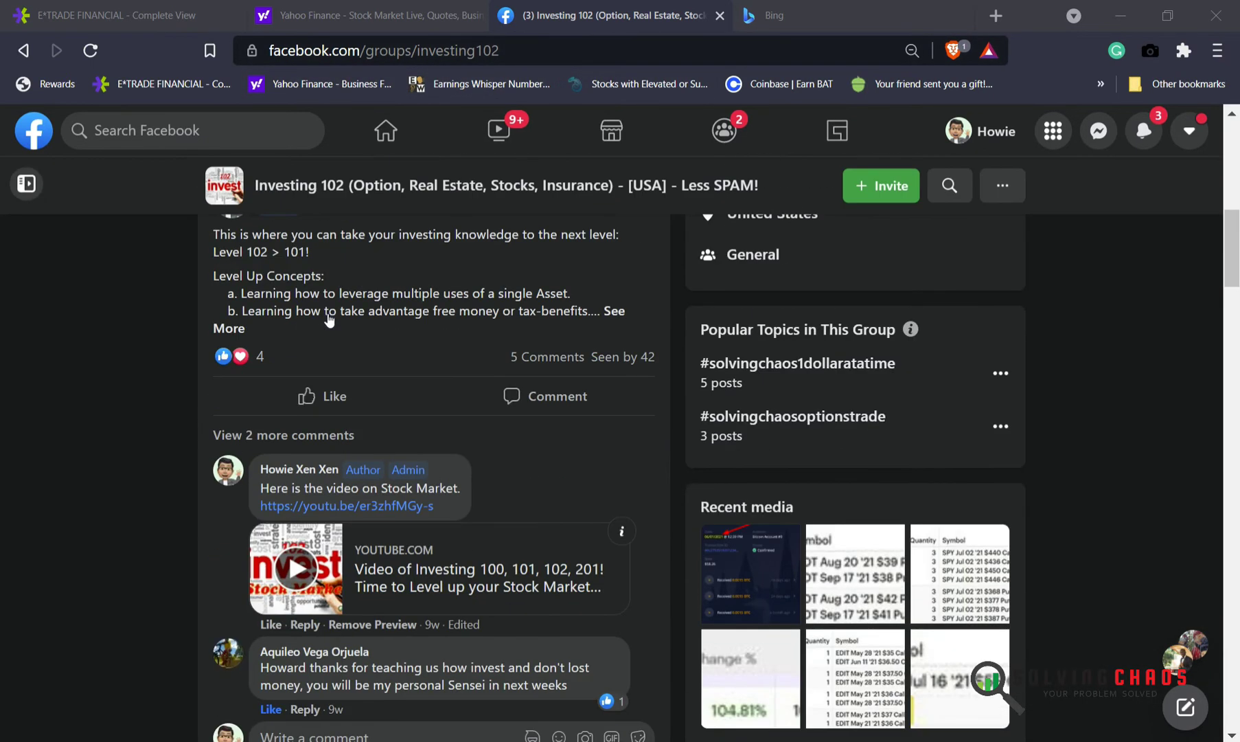
pyautogui.scroll(-5, 329, 319)
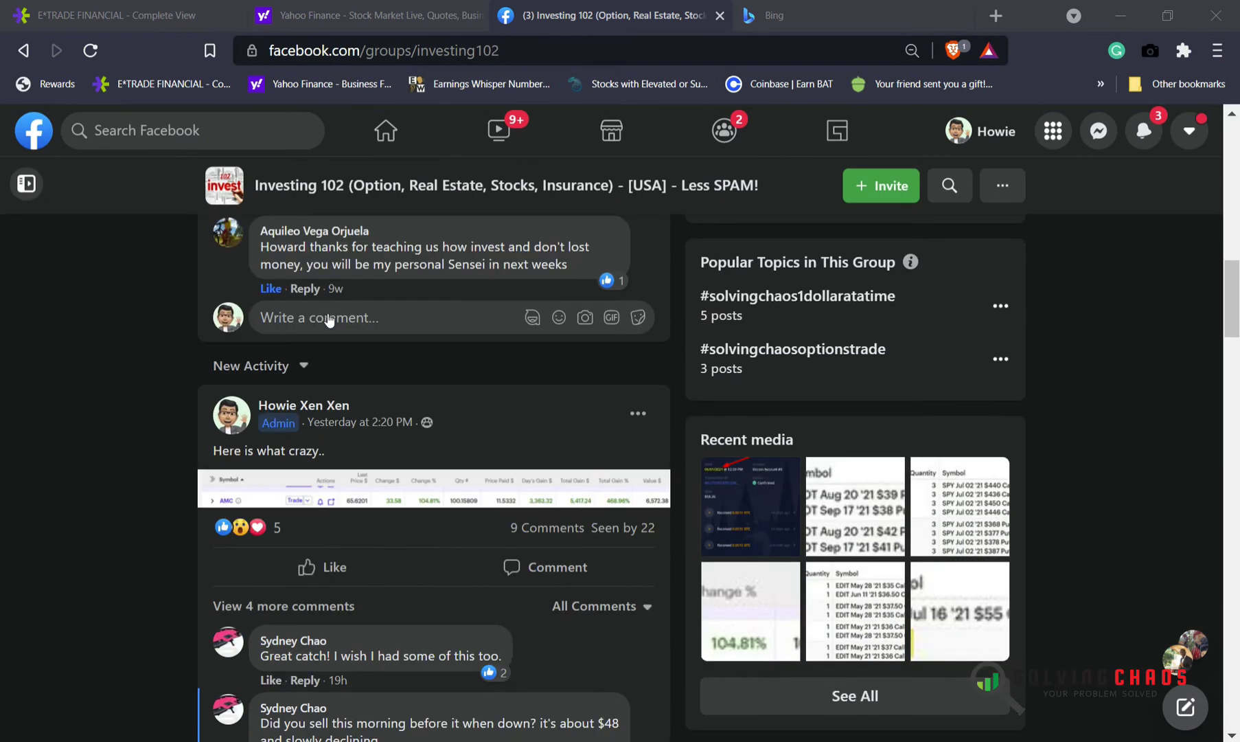
# - View the post's AMC position screenshot, then close Facebook and go to Yahoo Finance's market overview
pyautogui.click(483, 498)
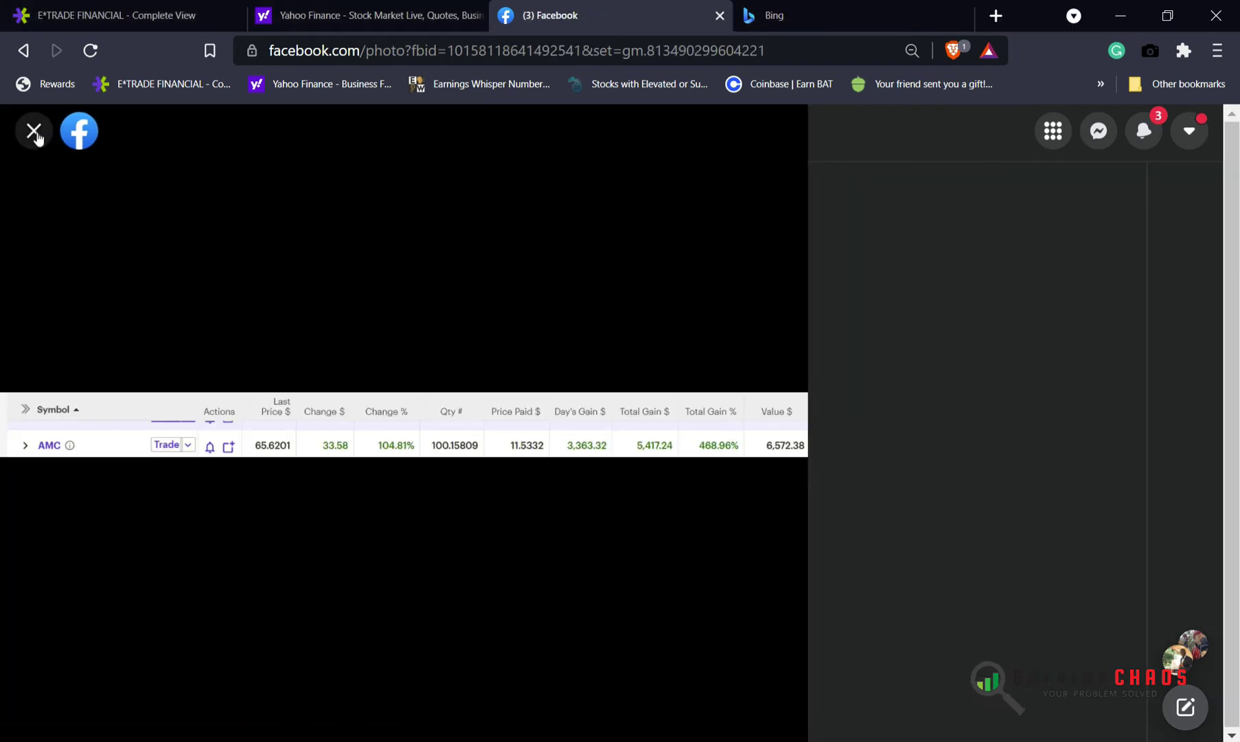
pyautogui.press('Escape')
pyautogui.scroll(-13, 172, 305)
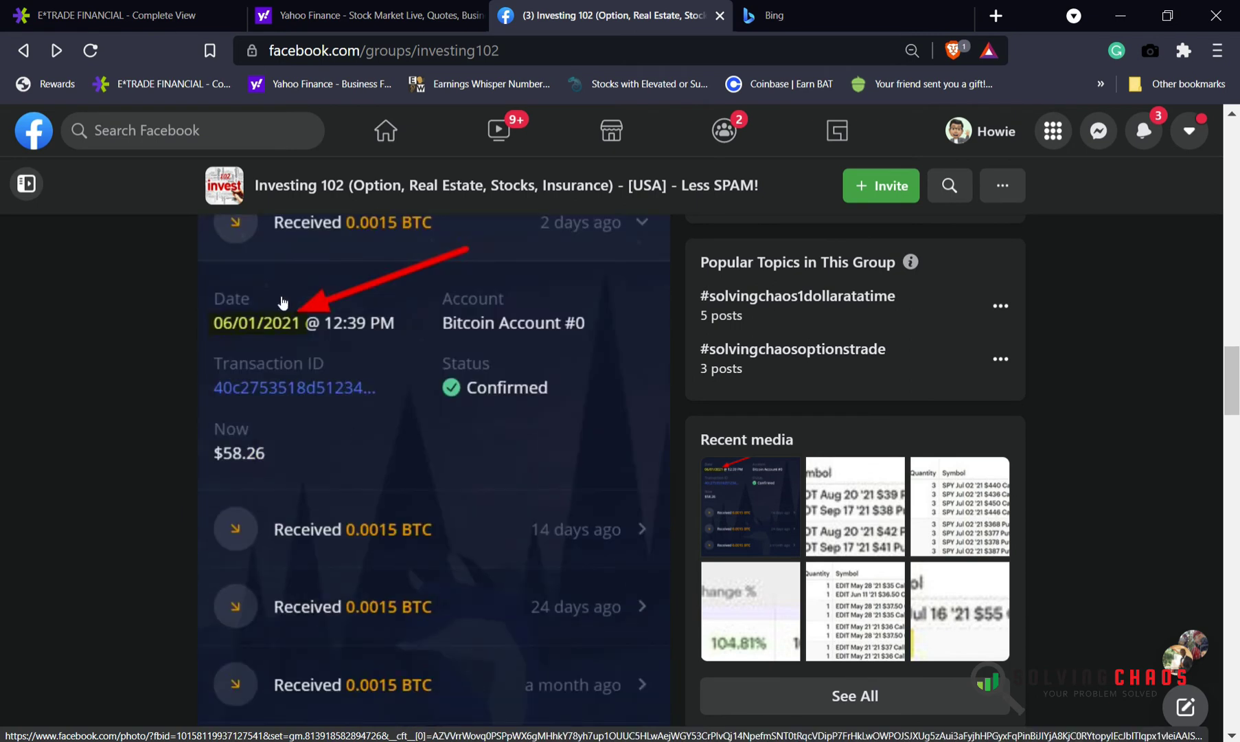
pyautogui.scroll(8, 136, 288)
pyautogui.scroll(5, 137, 287)
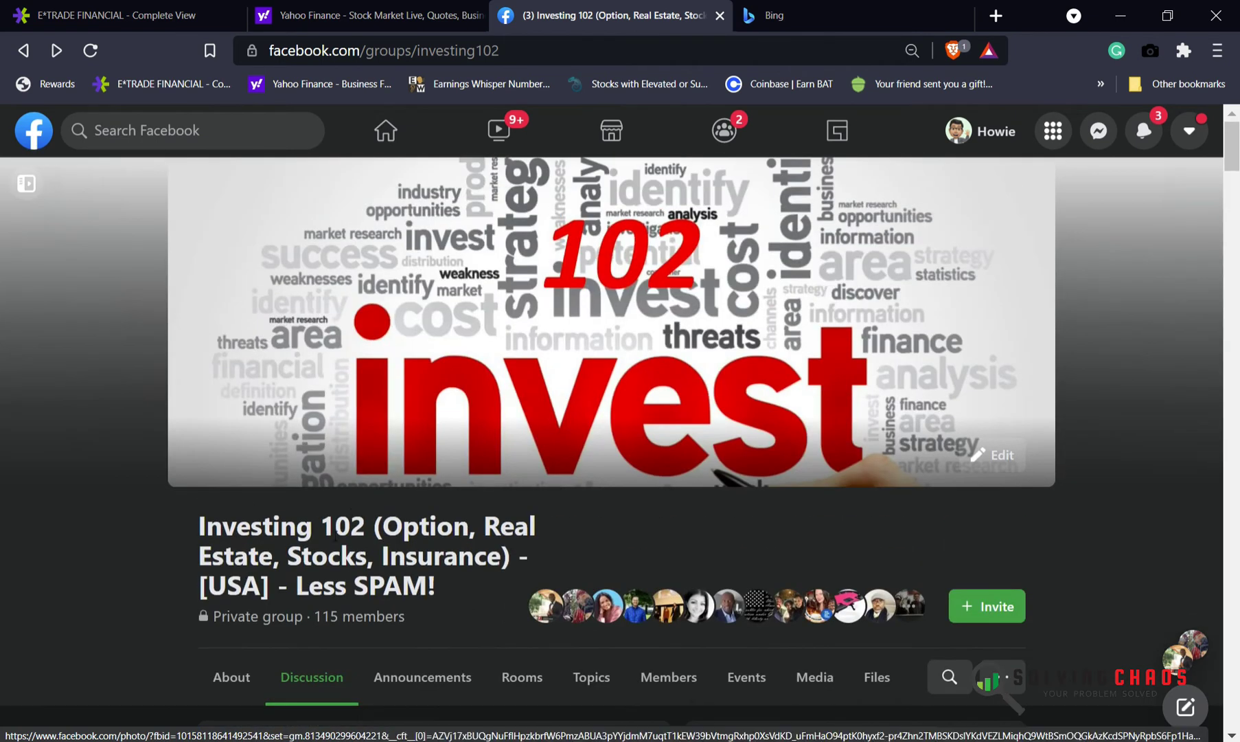
pyautogui.click(718, 16)
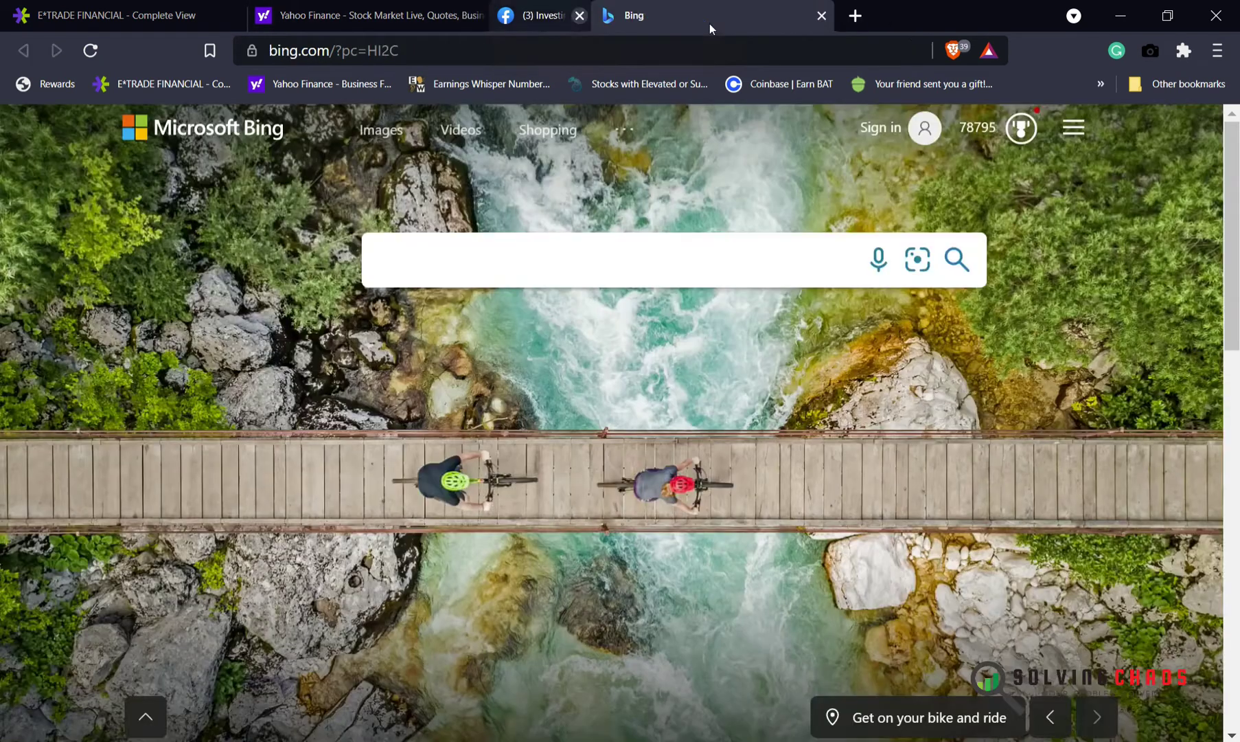
pyautogui.click(368, 20)
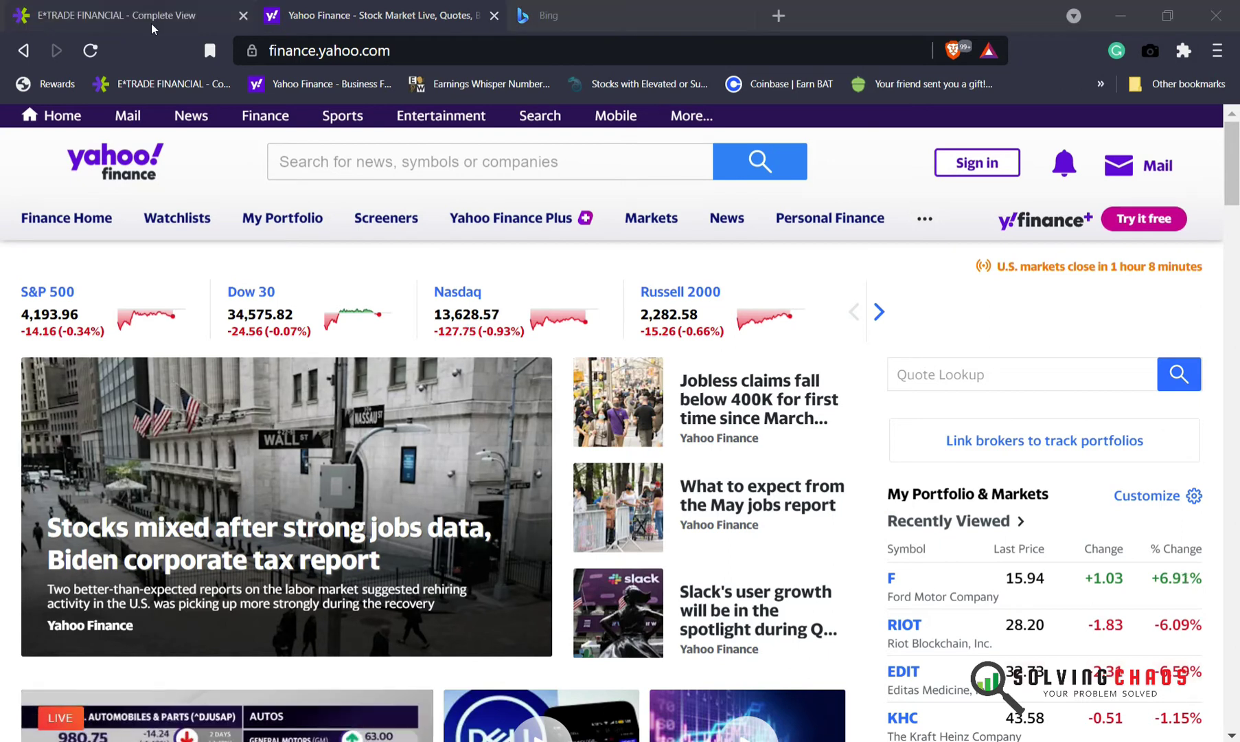
# - Start a trade on the Jun 25 '21 SPY $435 Call from the E*TRADE portfolio positions
pyautogui.click(184, 17)
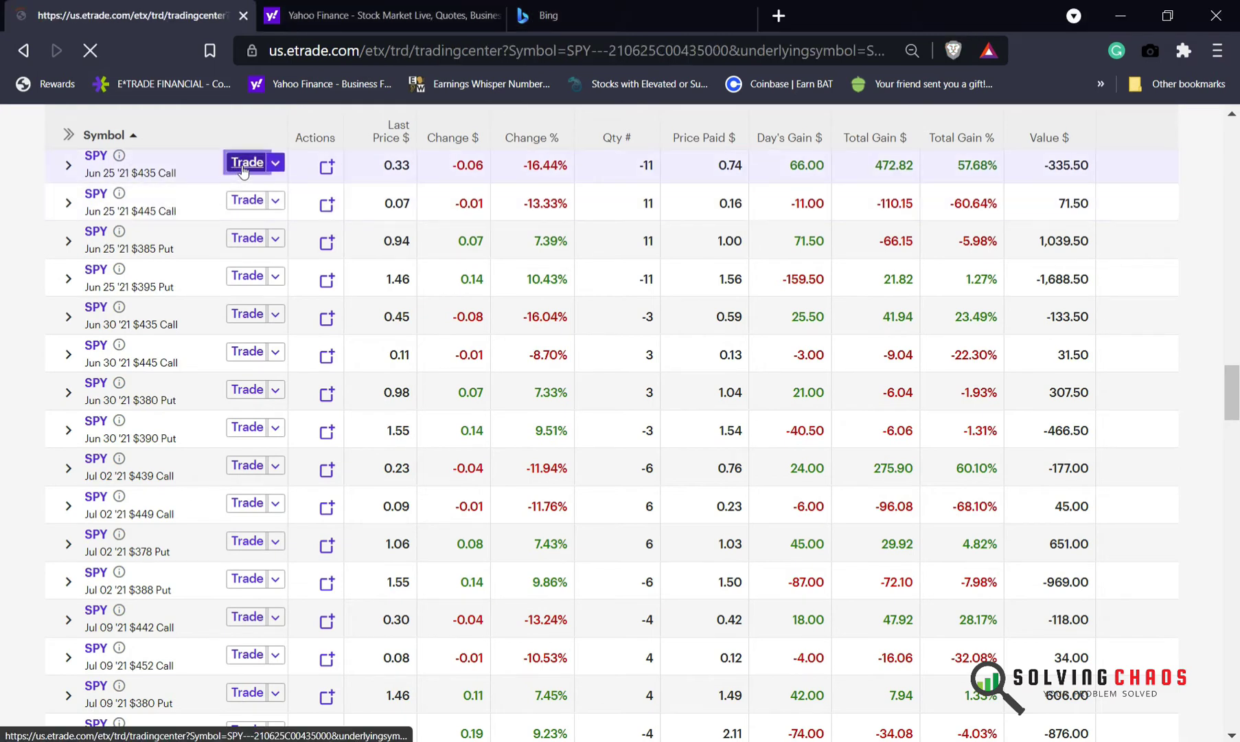
pyautogui.click(247, 162)
pyautogui.scroll(3, 851, 479)
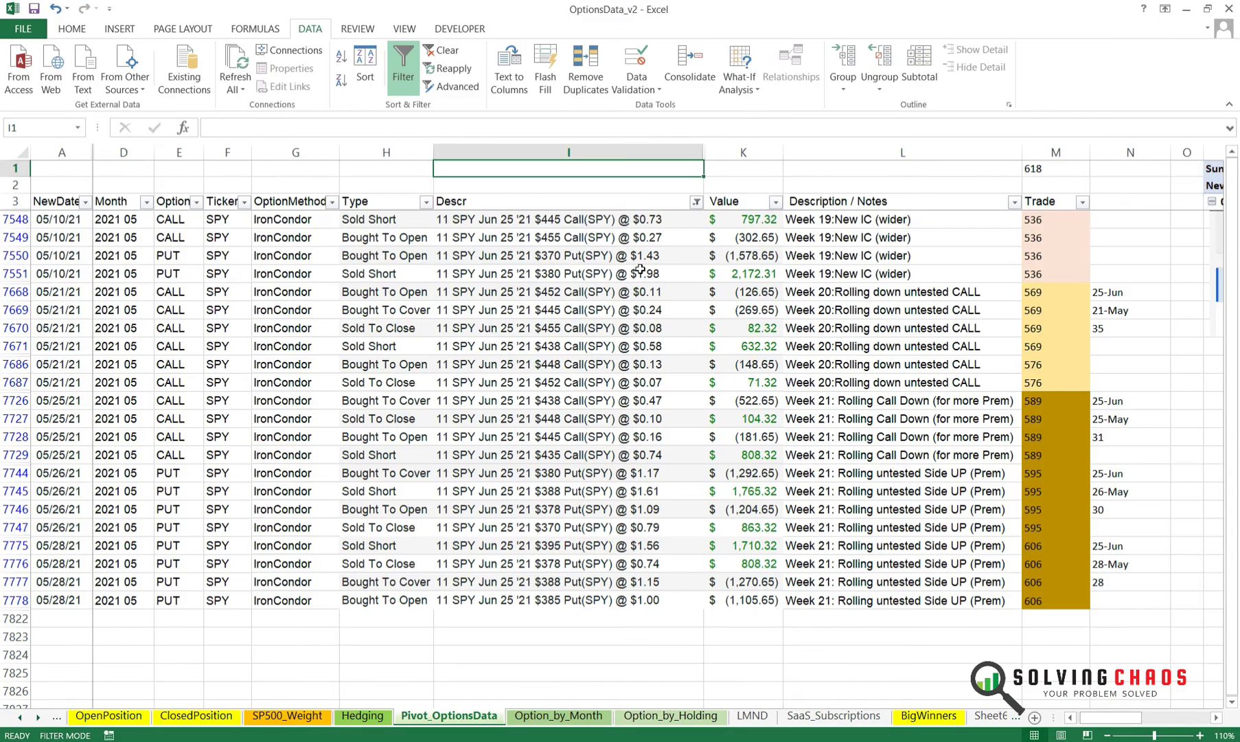
# - In Pivot_OptionsData, read the status-bar sums of the Week 19, 20 and 21 Value blocks
pyautogui.click(654, 278)
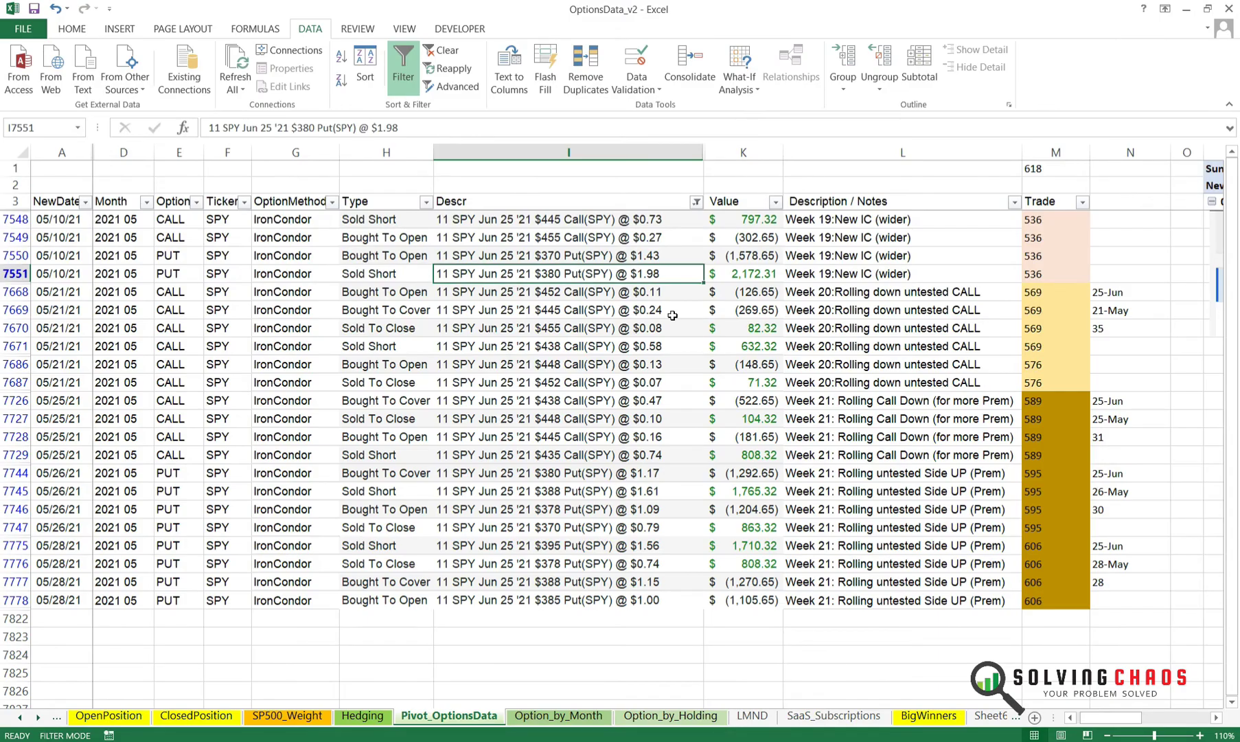
pyautogui.moveTo(737, 222); pyautogui.dragTo(735, 289)
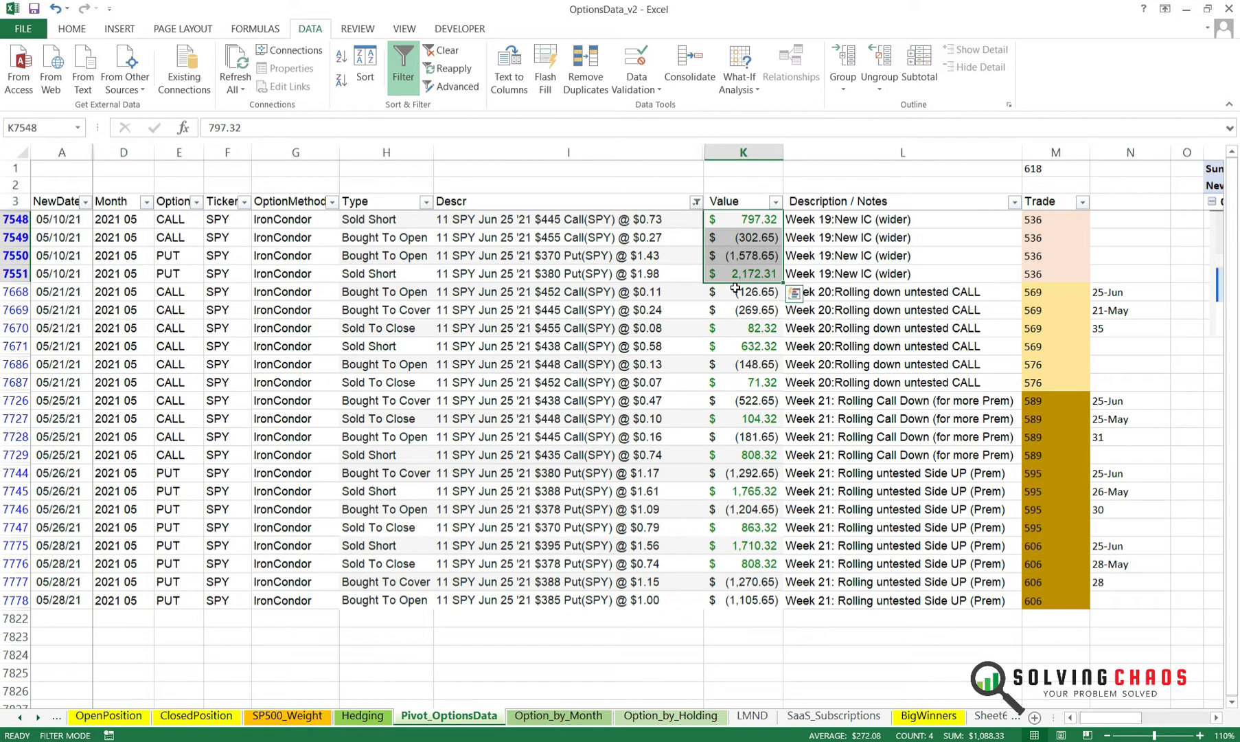
pyautogui.press('Down')
pyautogui.press('Down')
pyautogui.press('Down')
pyautogui.press('Down')
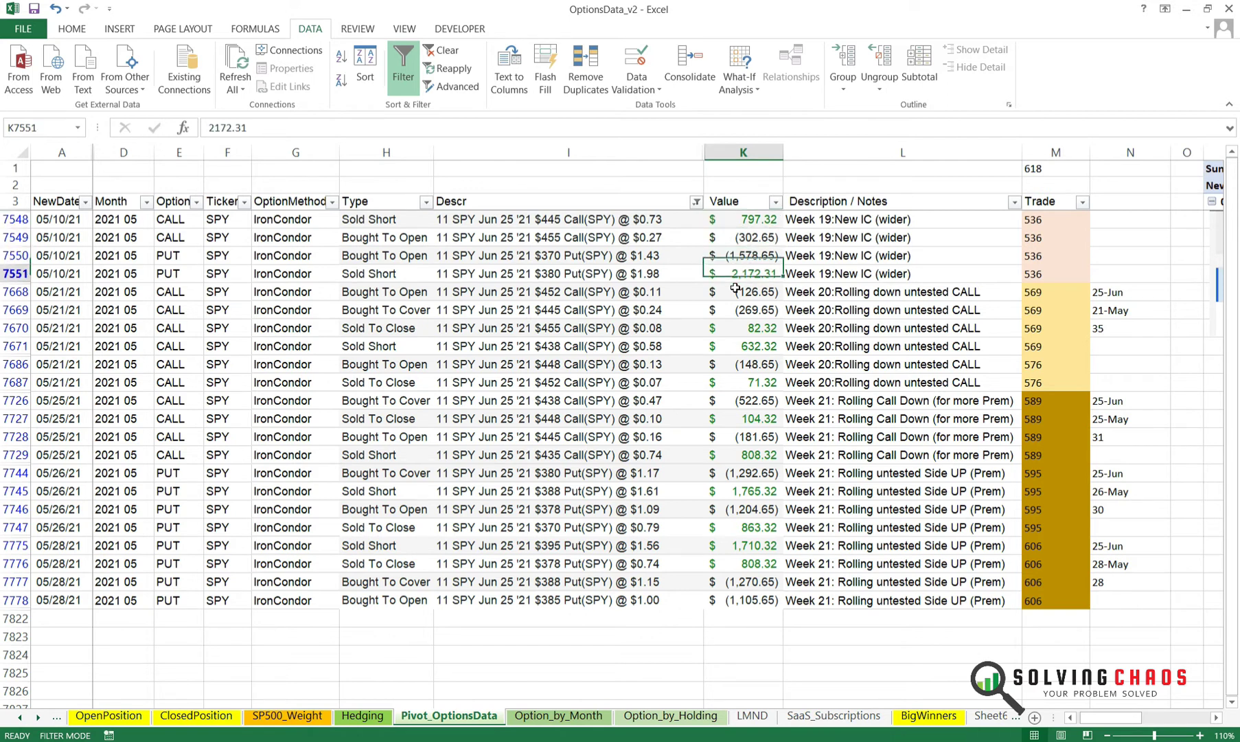
pyautogui.press('Right')
pyautogui.press('Left')
pyautogui.hotkey('shift', 'Down')
pyautogui.hotkey('shift', 'Down')
pyautogui.hotkey('shift', 'Down')
pyautogui.hotkey('shift', 'Down')
pyautogui.hotkey('shift', 'Down')
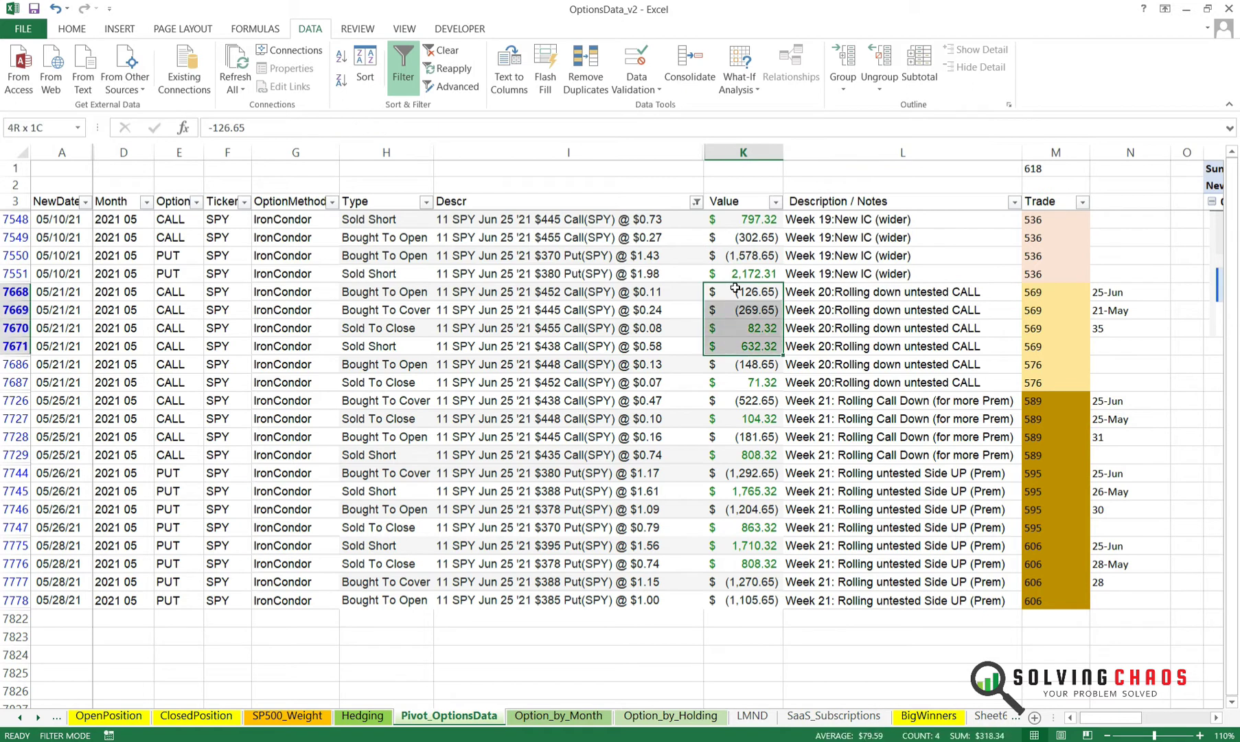
pyautogui.press('Right')
pyautogui.press('Right')
pyautogui.press('Right')
pyautogui.press('Left')
pyautogui.press('Left')
pyautogui.press('Left')
pyautogui.hotkey('shift', 'Down')
pyautogui.hotkey('shift', 'Down')
pyautogui.hotkey('shift', 'Down')
pyautogui.hotkey('shift', 'Down')
pyautogui.hotkey('shift', 'Down')
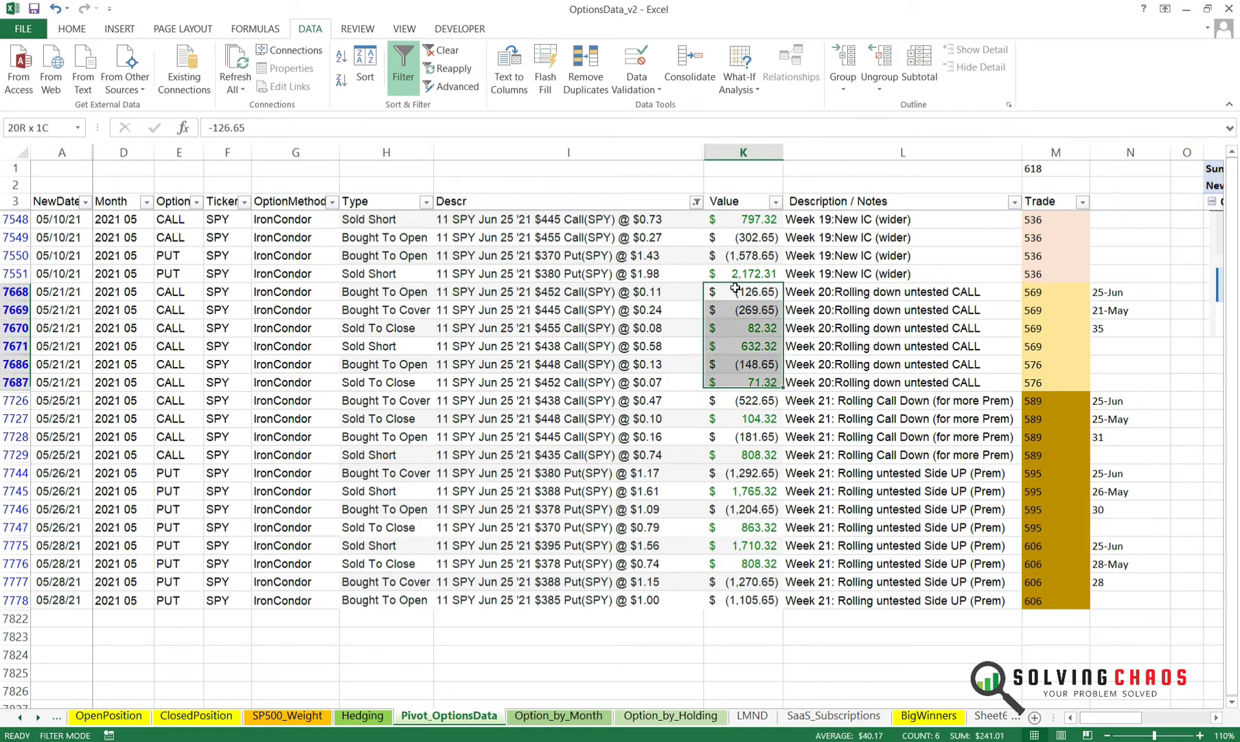
pyautogui.press('Down')
pyautogui.press('Down')
pyautogui.press('Down')
pyautogui.press('Down')
pyautogui.press('Down')
pyautogui.press('Down')
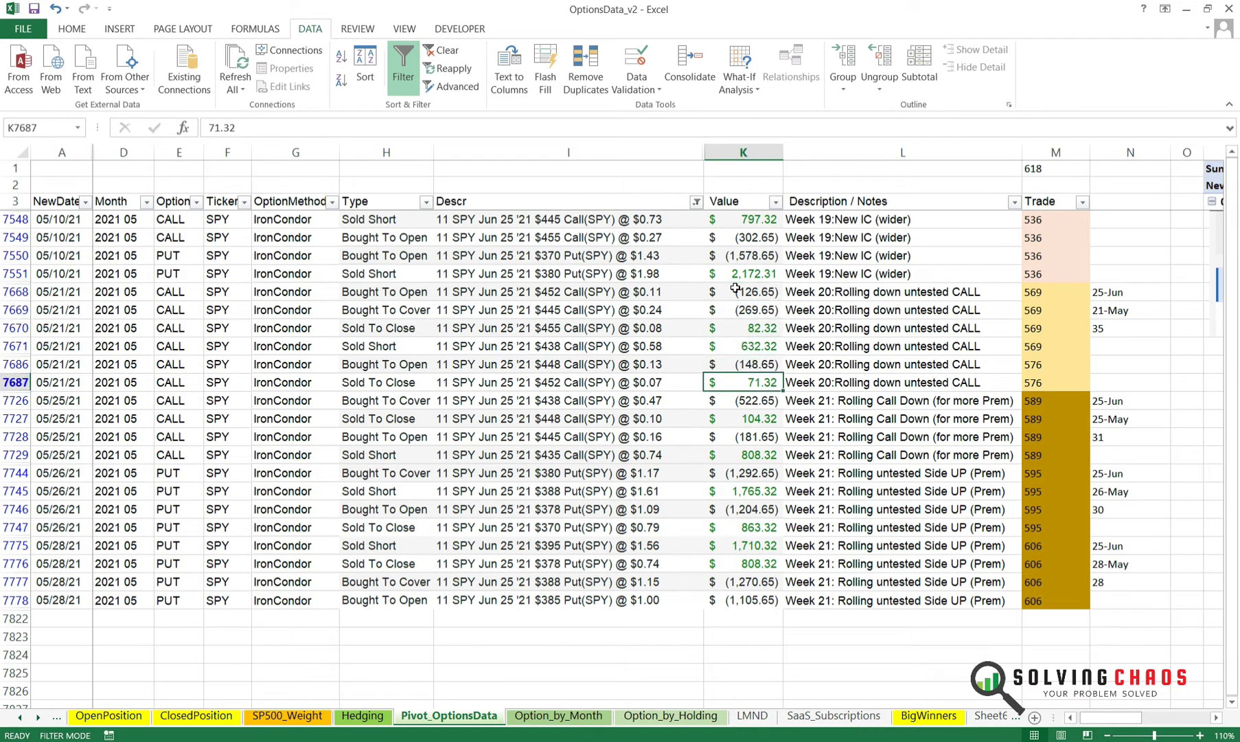
pyautogui.hotkey('shift', 'Down')
pyautogui.hotkey('shift', 'Down')
pyautogui.hotkey('shift', 'Down')
pyautogui.hotkey('shift', 'Down')
pyautogui.hotkey('shift', 'Down')
pyautogui.hotkey('shift', 'Down')
pyautogui.hotkey('shift', 'Down')
pyautogui.hotkey('shift', 'Down')
pyautogui.hotkey('shift', 'Down')
# - Jump back up the Value column and re-check the week 19, 20 and 21 sums
pyautogui.hotkey('shift', 'Down')
pyautogui.hotkey('shift', 'Down')
pyautogui.hotkey('shift', 'Down')
pyautogui.press('Up')
pyautogui.hotkey('ctrl', 'Up')
pyautogui.press('Up')
pyautogui.press('Down')
pyautogui.press('Down')
pyautogui.hotkey('shift', 'Down')
pyautogui.hotkey('shift', 'Down')
pyautogui.hotkey('shift', 'Down')
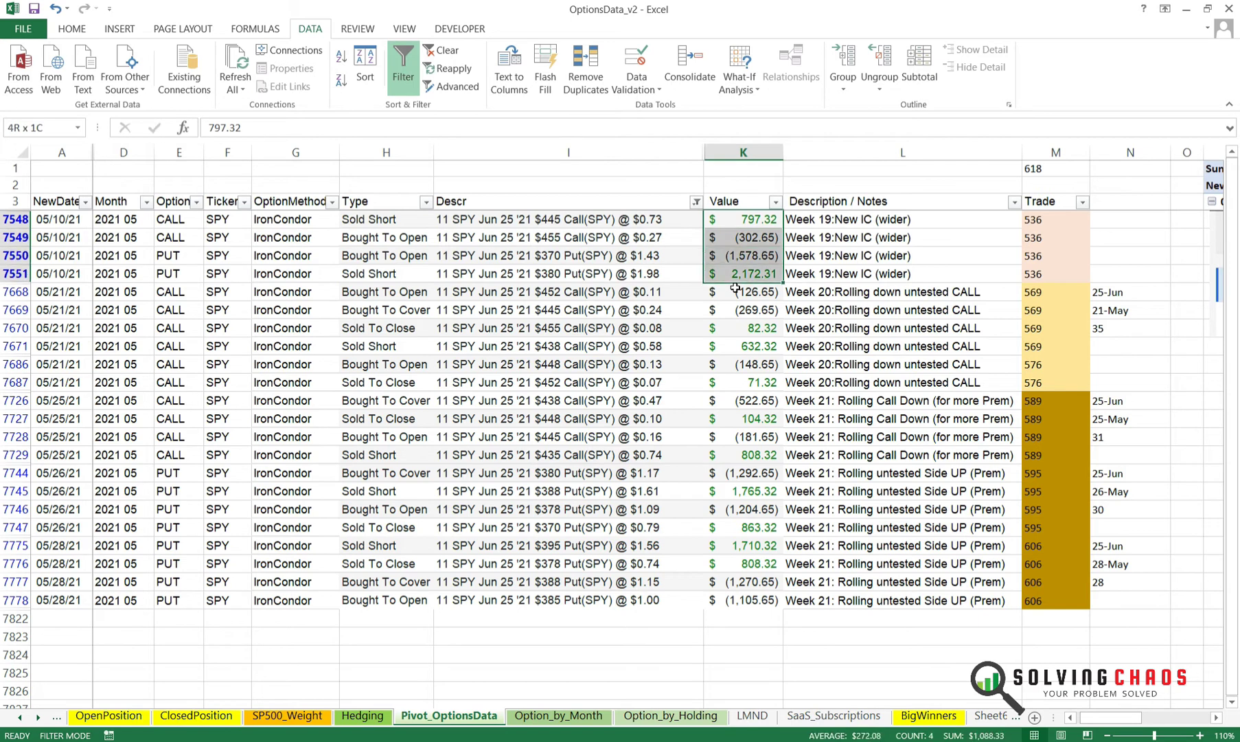
pyautogui.press('Down')
pyautogui.press('Down')
pyautogui.press('Down')
pyautogui.press('Down')
pyautogui.hotkey('shift', 'Down')
pyautogui.hotkey('shift', 'Down')
pyautogui.hotkey('shift', 'Down')
pyautogui.hotkey('shift', 'Down')
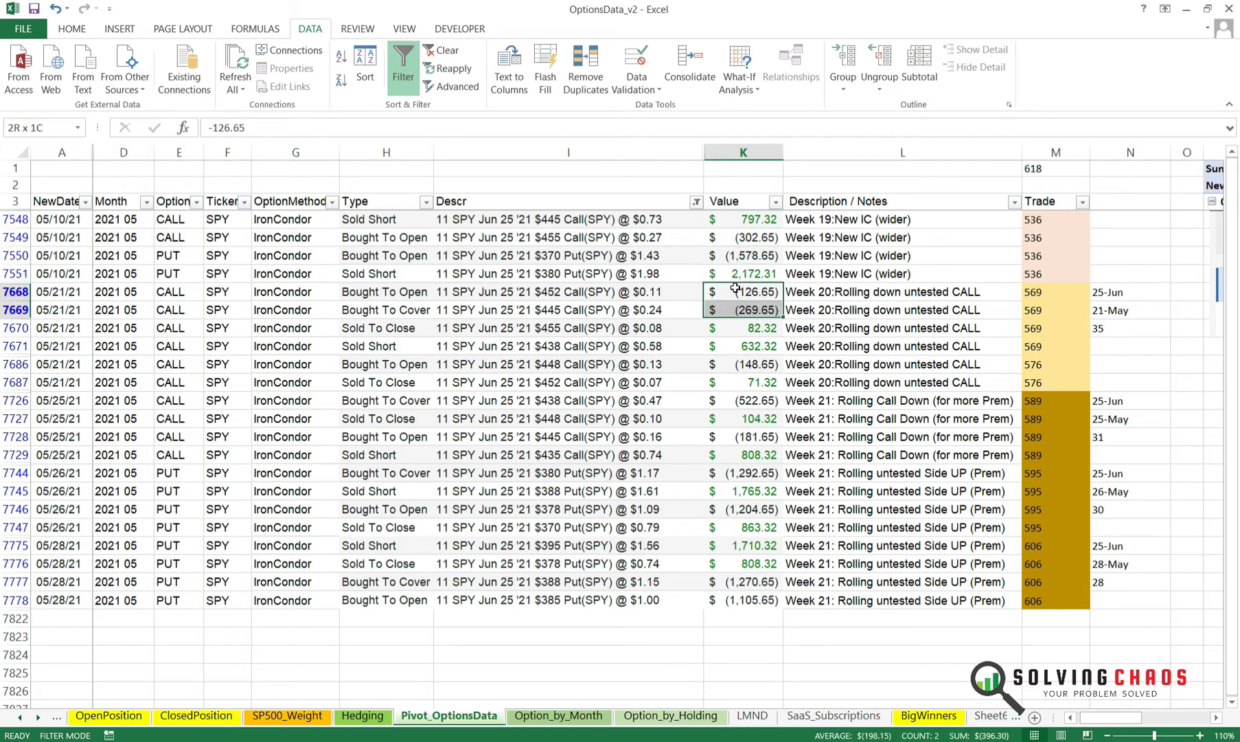
pyautogui.hotkey('shift', 'Down')
pyautogui.press('Down')
pyautogui.press('Down')
pyautogui.press('Down')
pyautogui.press('Down')
pyautogui.press('Down')
pyautogui.press('Down')
pyautogui.hotkey('shift', 'Down')
pyautogui.hotkey('shift', 'Down')
pyautogui.hotkey('shift', 'Down')
pyautogui.hotkey('shift', 'Down')
pyautogui.hotkey('shift', 'Down')
pyautogui.hotkey('shift', 'Down')
pyautogui.hotkey('shift', 'Down')
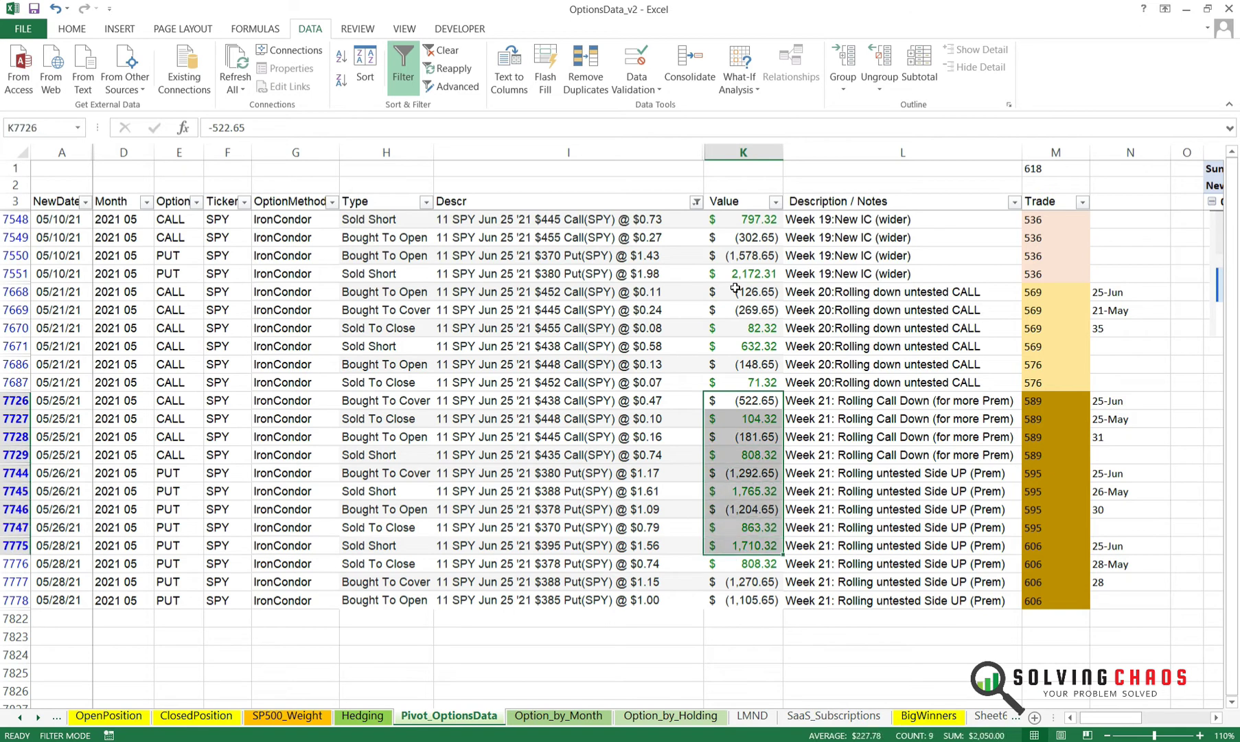
pyautogui.hotkey('shift', 'Up')
pyautogui.hotkey('shift', 'Up')
pyautogui.hotkey('shift', 'Up')
pyautogui.hotkey('shift', 'Up')
pyautogui.hotkey('shift', 'Up')
pyautogui.press('Down')
pyautogui.press('Down')
pyautogui.press('Down')
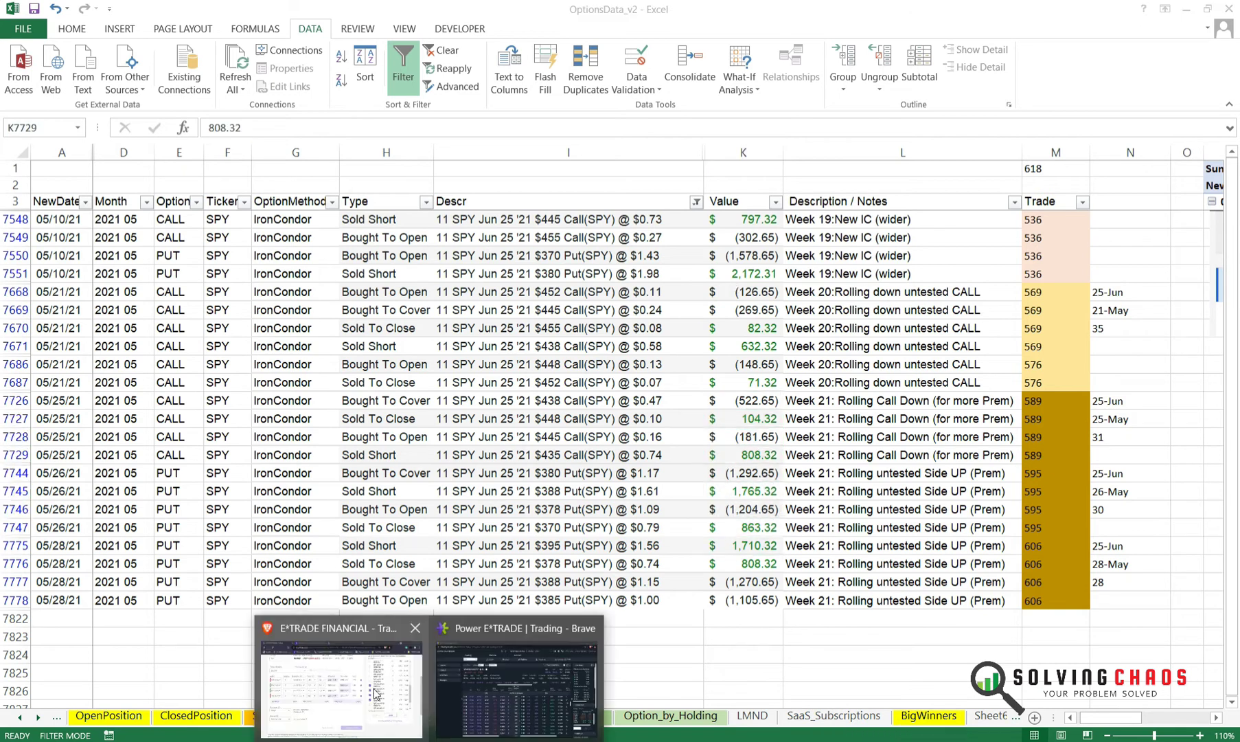
# - Price the four-leg Jun 25 SPY closing order as a Net debit of .85
pyautogui.click(341, 677)
pyautogui.click(144, 533)
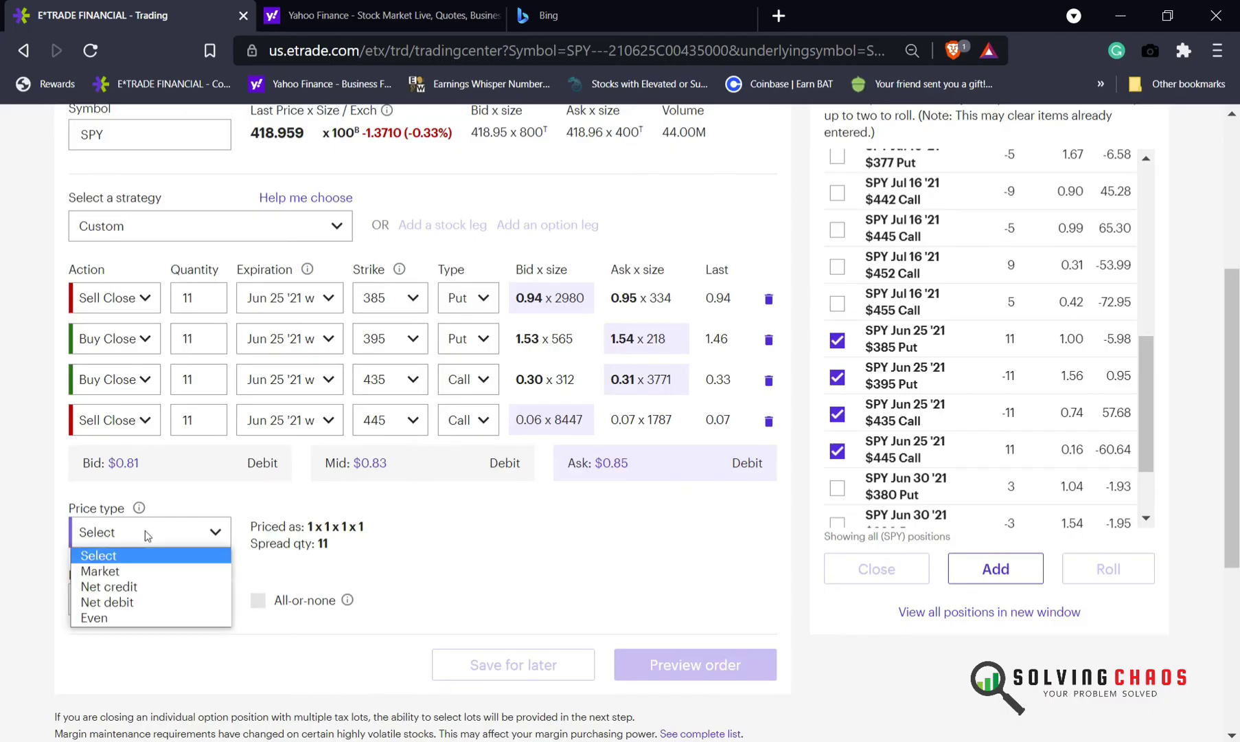
pyautogui.click(156, 604)
pyautogui.click(312, 539)
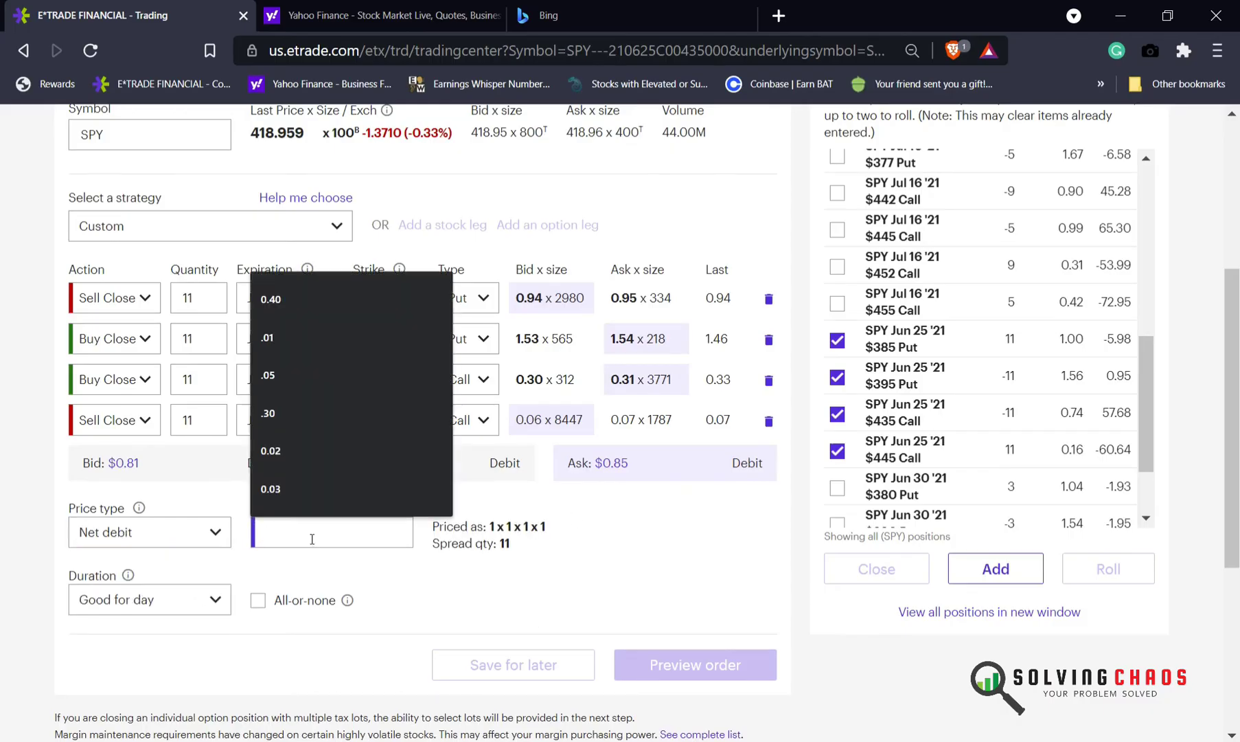
pyautogui.write('.85')
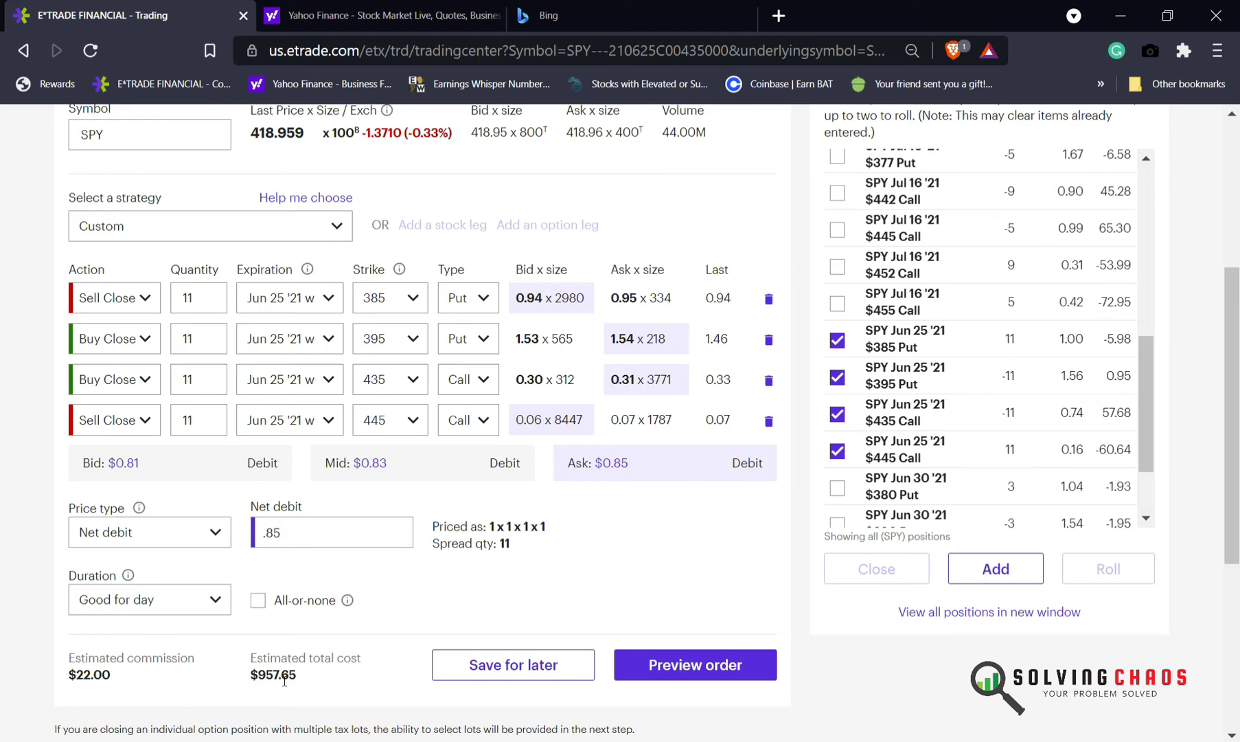
# - Select the Value cells K7548 through K7778 in Excel to read their $1,811.36 sum
pyautogui.hotkey('alt', 'Tab')
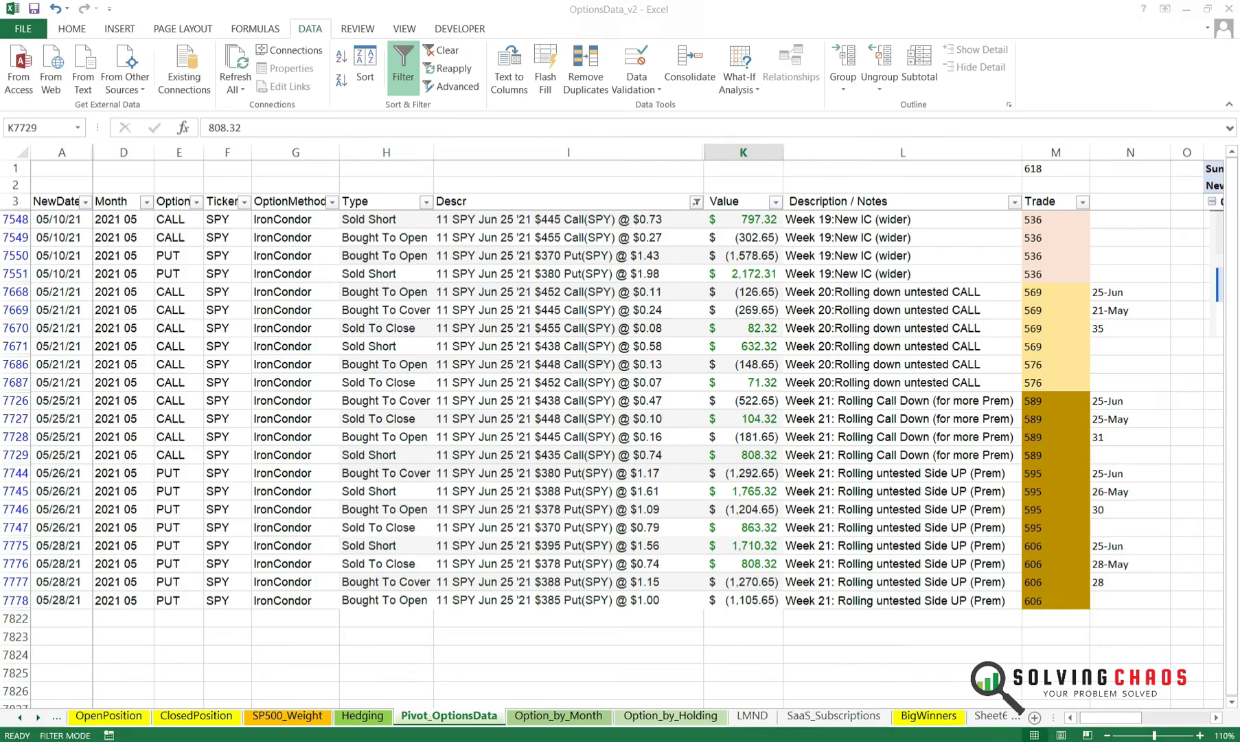
pyautogui.click(759, 221)
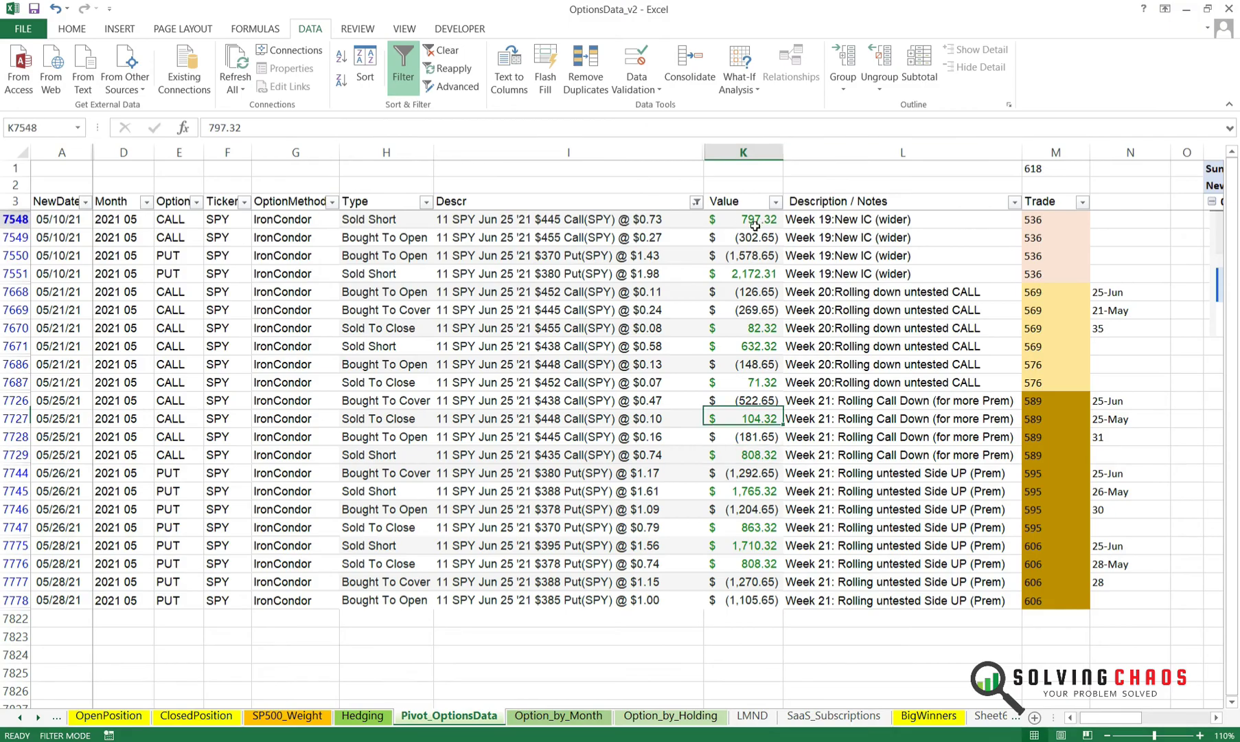
pyautogui.keyDown('shift'); pyautogui.click(768, 273); pyautogui.keyUp('shift')
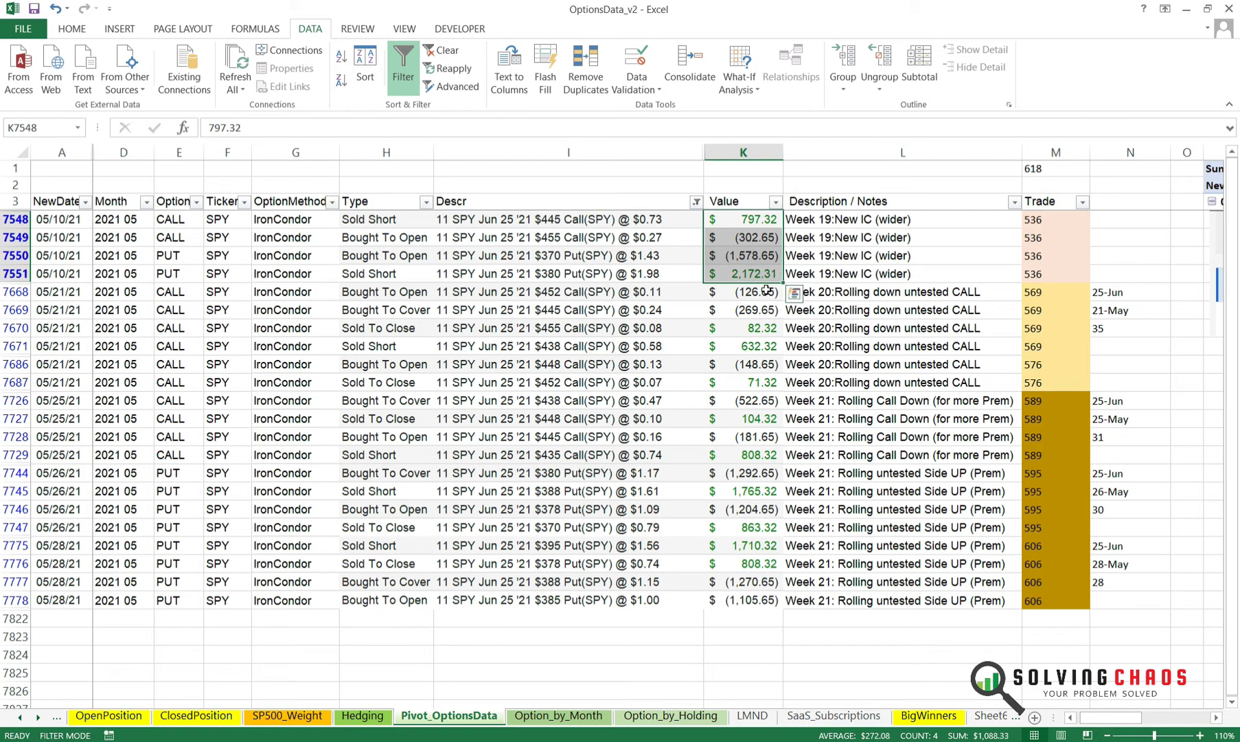
pyautogui.keyDown('shift'); pyautogui.click(753, 595); pyautogui.keyUp('shift')
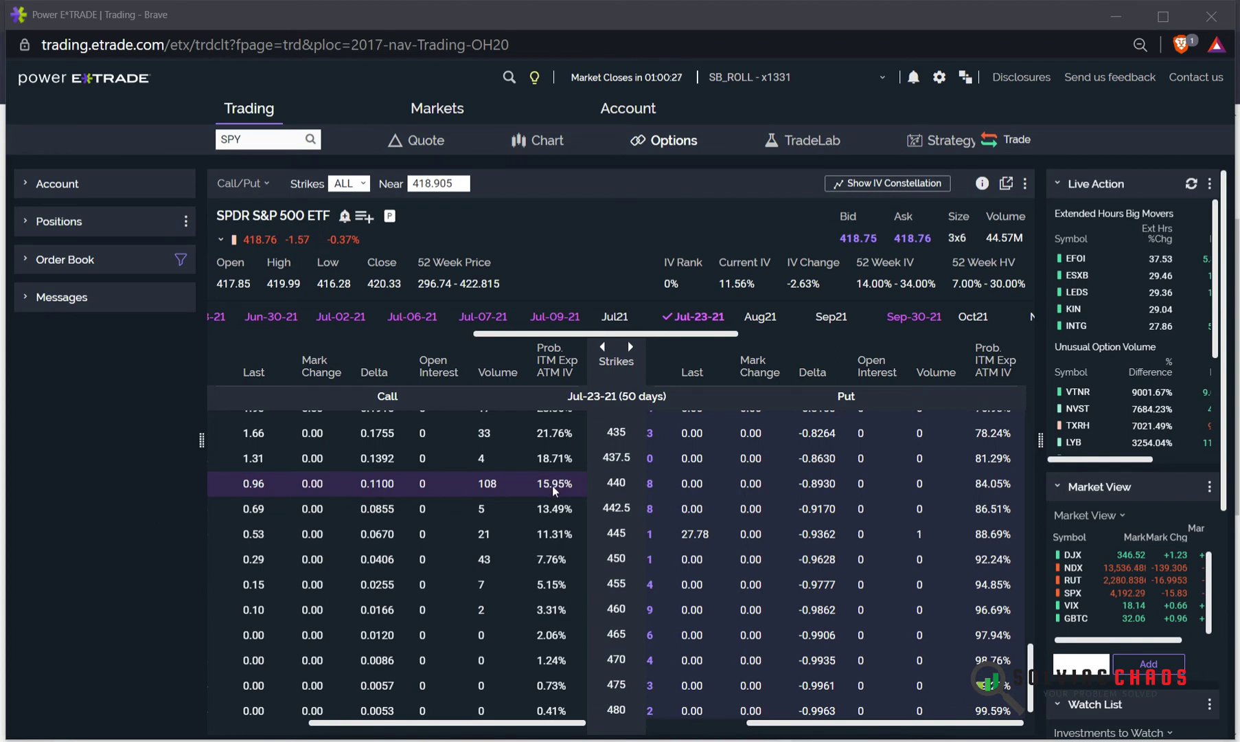
# - Scroll the SPY Jul-23-21 option chain up to the 350–400 put strikes
pyautogui.scroll(5, 553, 489)
pyautogui.scroll(1, 712, 562)
pyautogui.scroll(10, 713, 562)
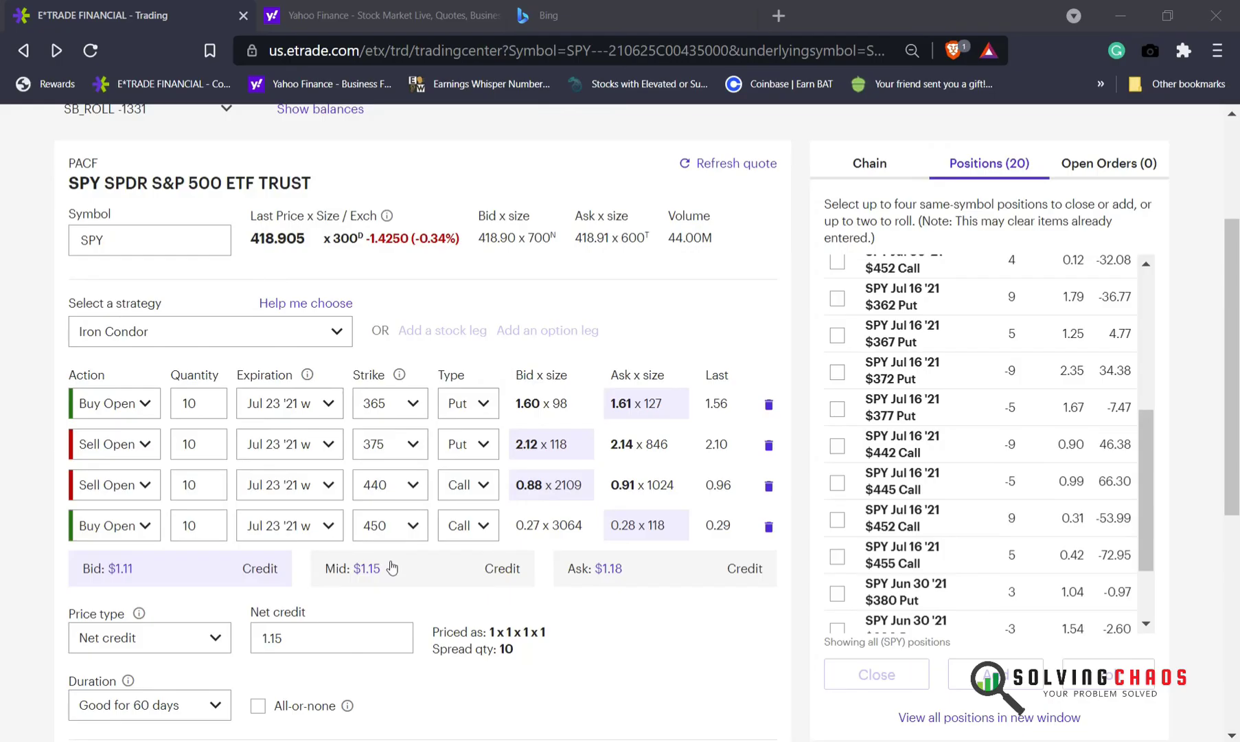
# - Scroll down the 10-contract Jul 23 SPY iron condor order ticket
pyautogui.scroll(-3, 332, 625)
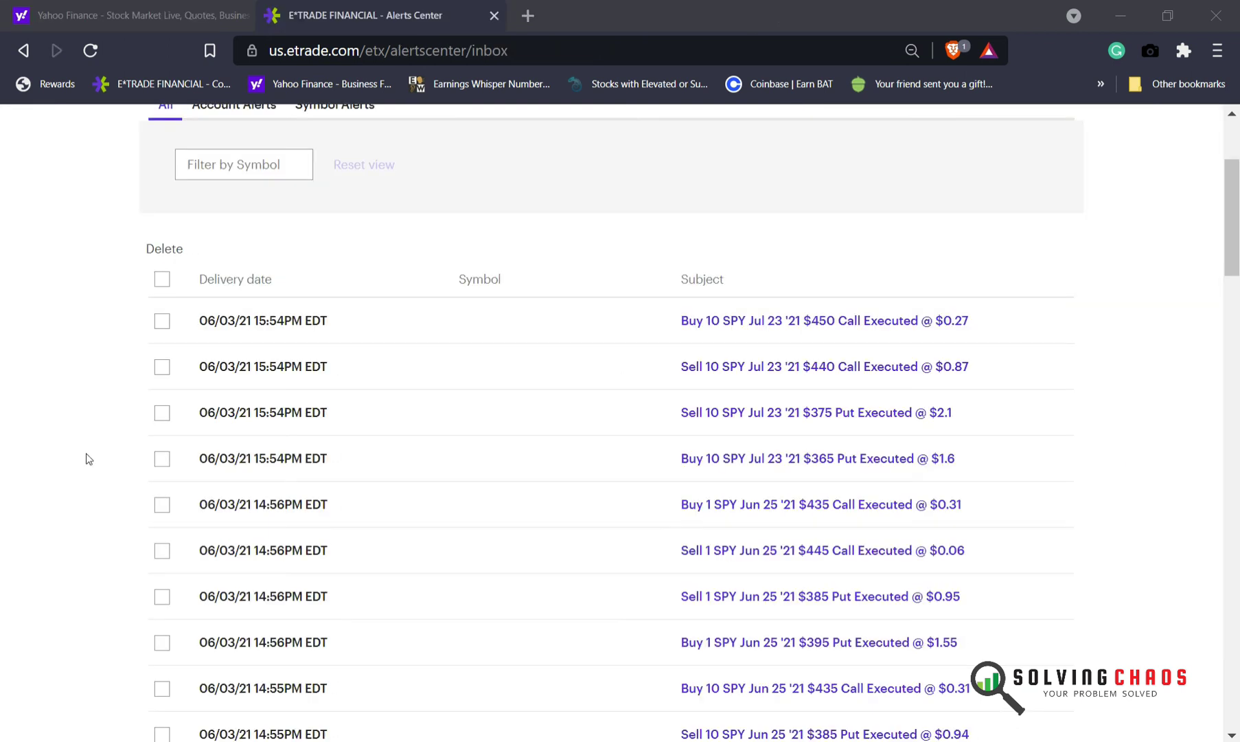
# - Scroll the Alerts Center inbox to review the four Jul 23 SPY leg execution alerts
pyautogui.scroll(3, 171, 476)
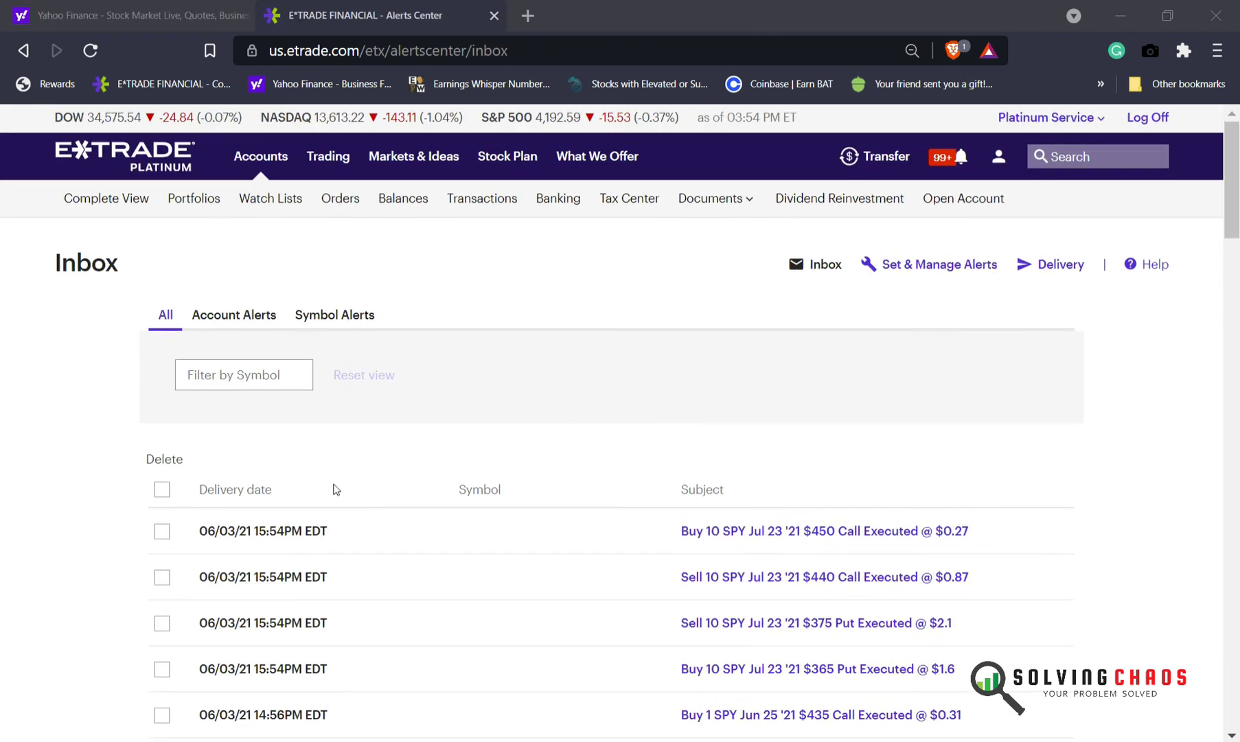
pyautogui.scroll(-2, 321, 496)
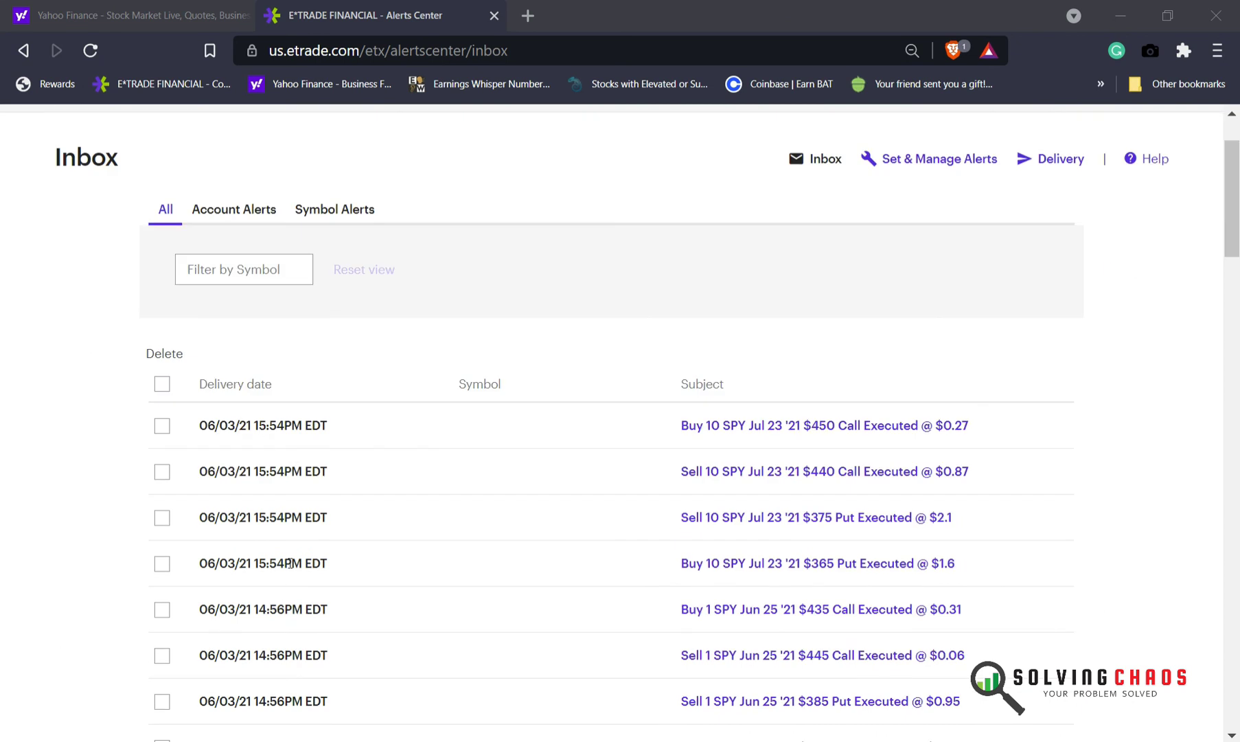